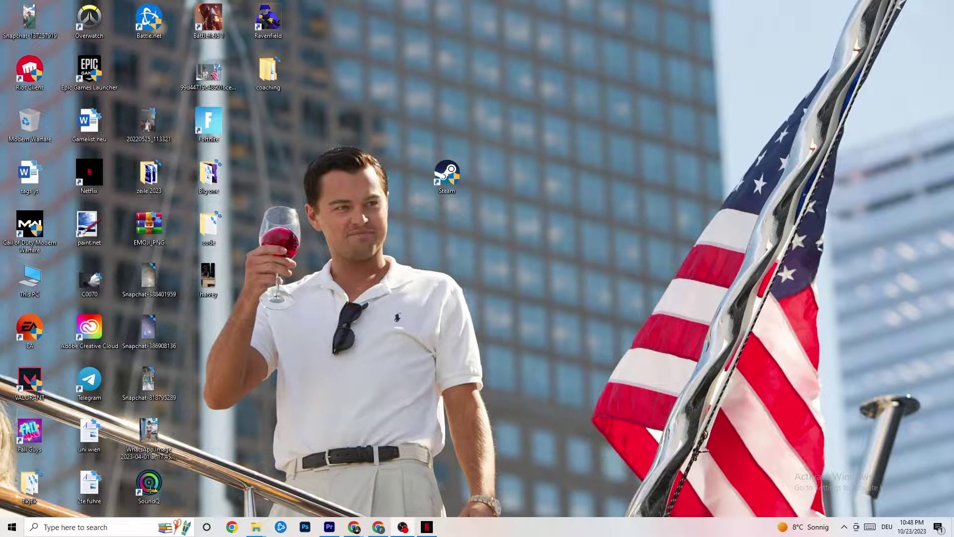
Step: Review the Windows Update and Troubleshoot pages in the Update & Security settings, and minimize the window
{"action": "left_click", "coordinate": [2, 533]}
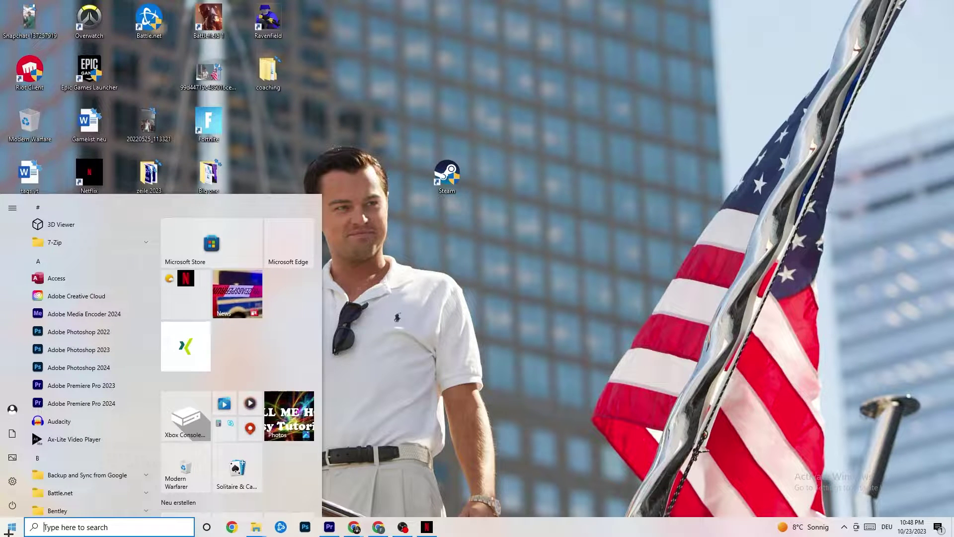
{"action": "left_click", "coordinate": [12, 480]}
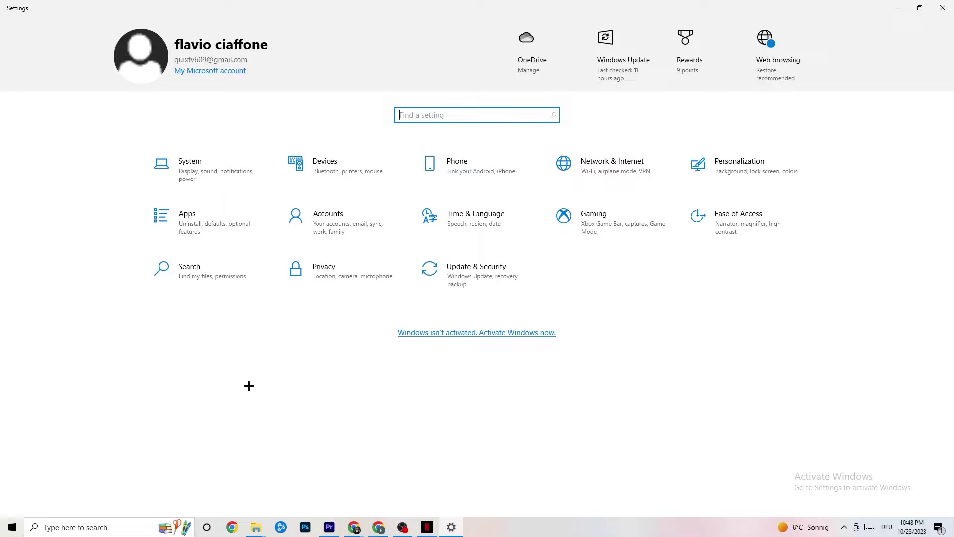
{"action": "left_click", "coordinate": [461, 287]}
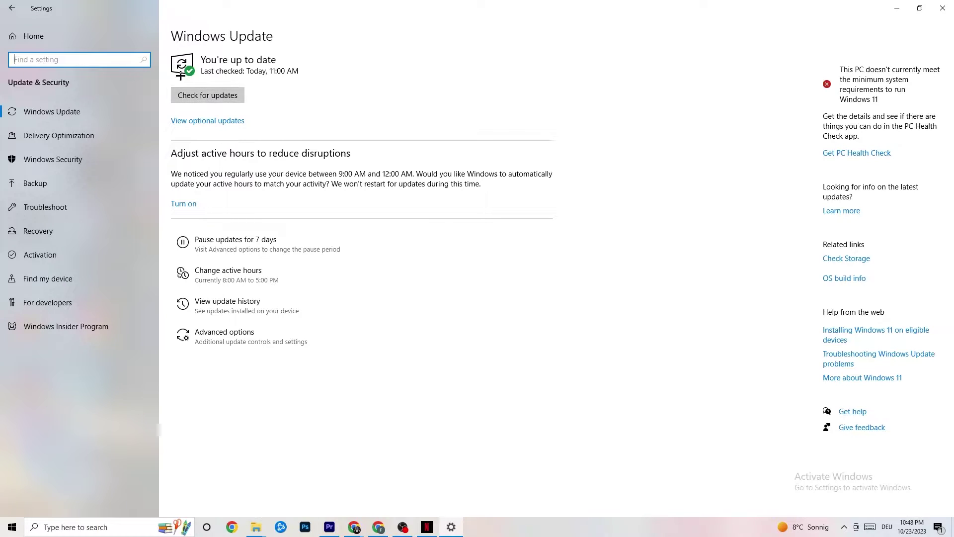
{"action": "left_click", "coordinate": [229, 60]}
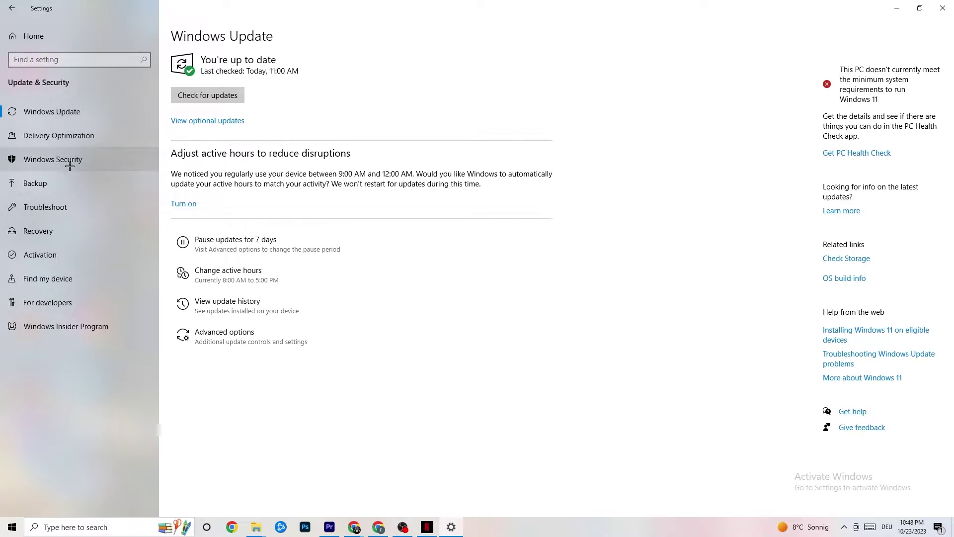
{"action": "left_click", "coordinate": [56, 207]}
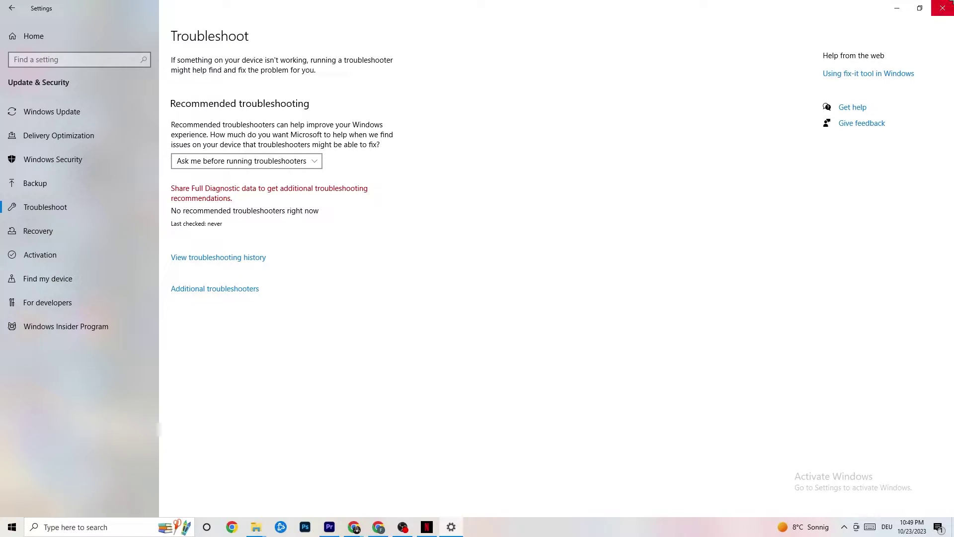
{"action": "left_click", "coordinate": [896, 9]}
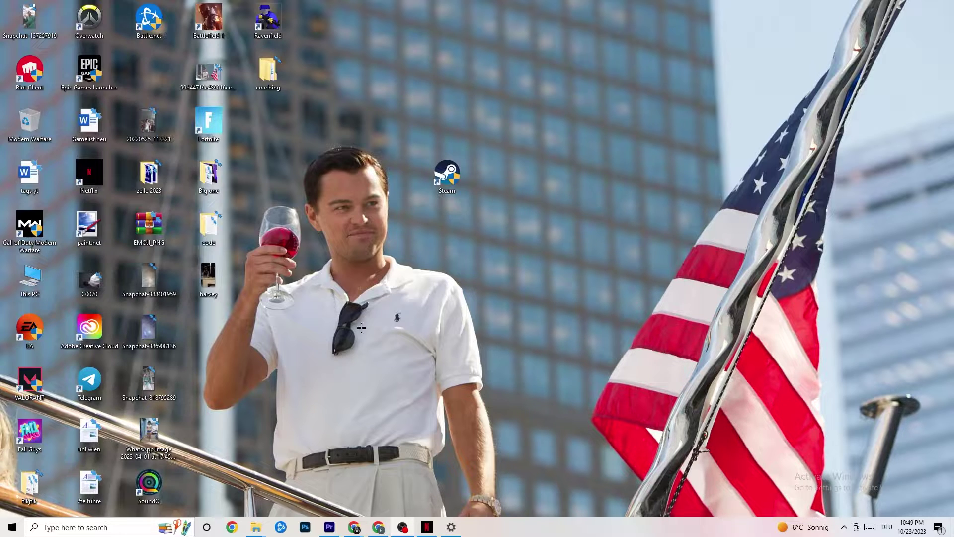
{"action": "left_click_drag", "start_coordinate": [443, 177], "coordinate": [468, 224]}
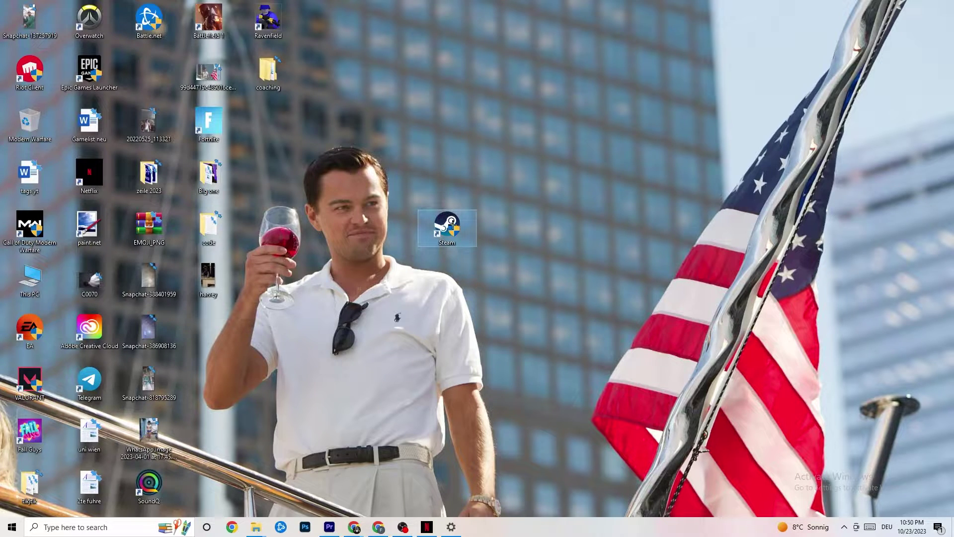
{"action": "right_click", "coordinate": [453, 225]}
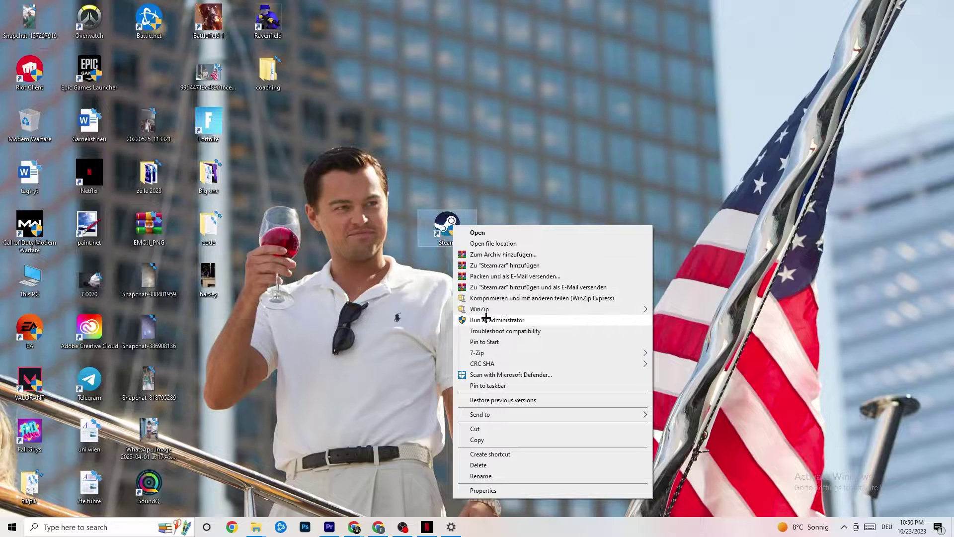
{"action": "left_click", "coordinate": [367, 300]}
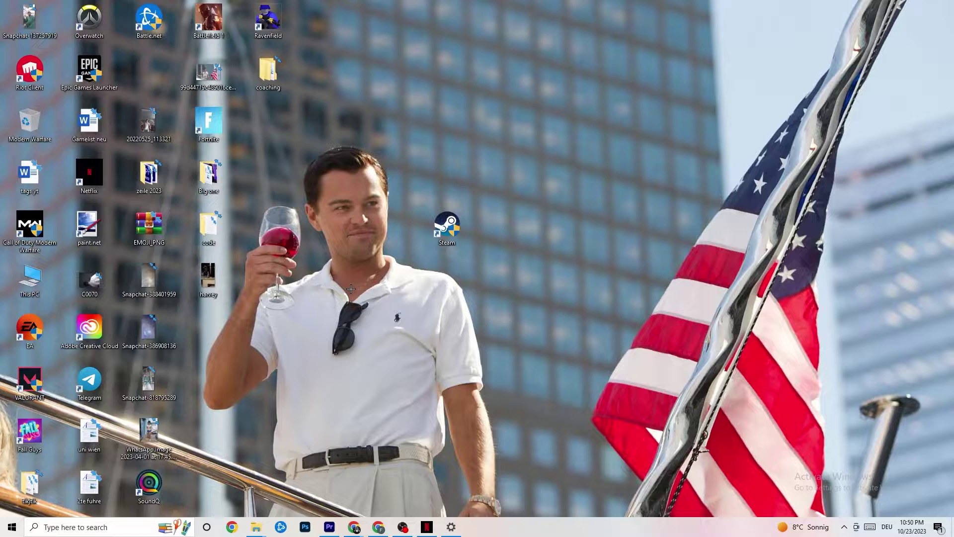
{"action": "left_click_drag", "start_coordinate": [438, 223], "coordinate": [438, 171]}
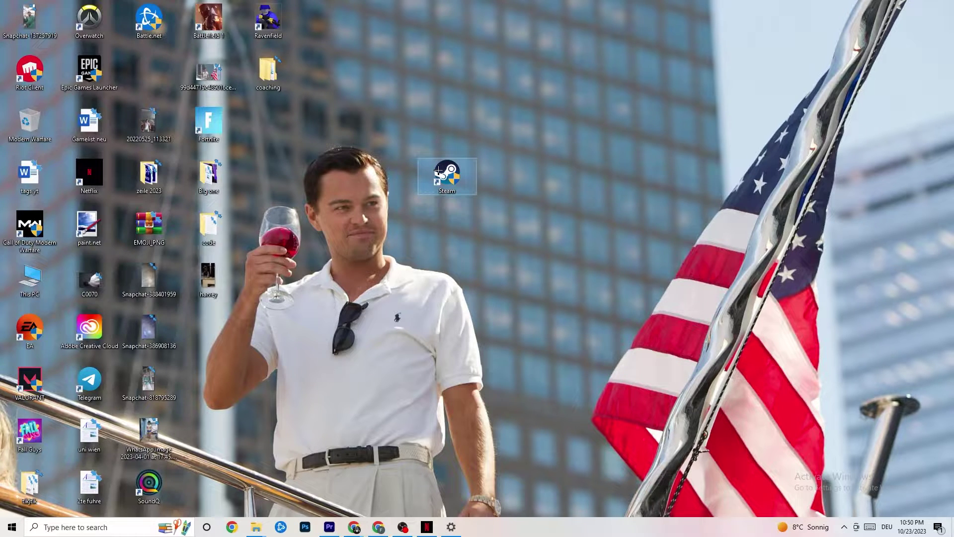
Step: Inspect the Steam shortcut's compatibility properties, including the available compatibility modes, and close them
{"action": "right_click", "coordinate": [438, 171]}
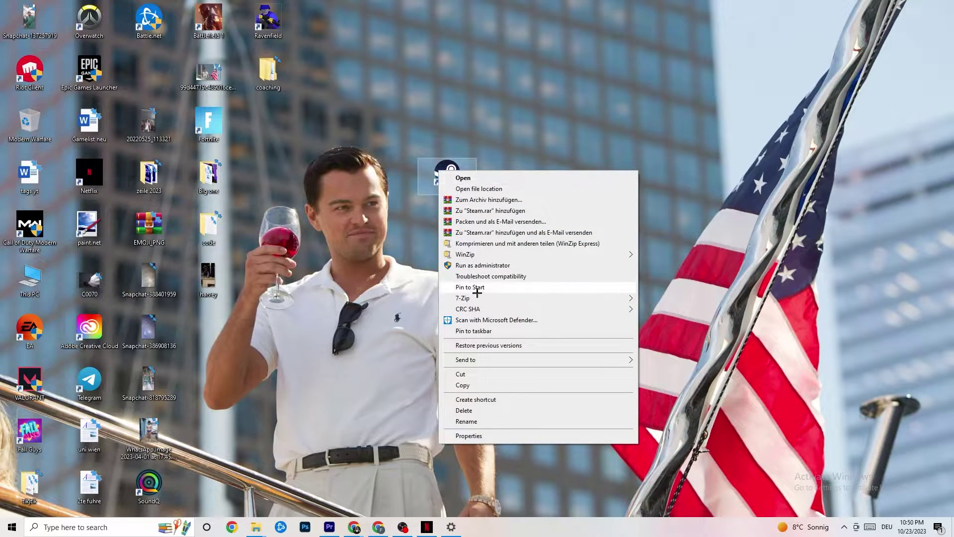
{"action": "left_click", "coordinate": [475, 437]}
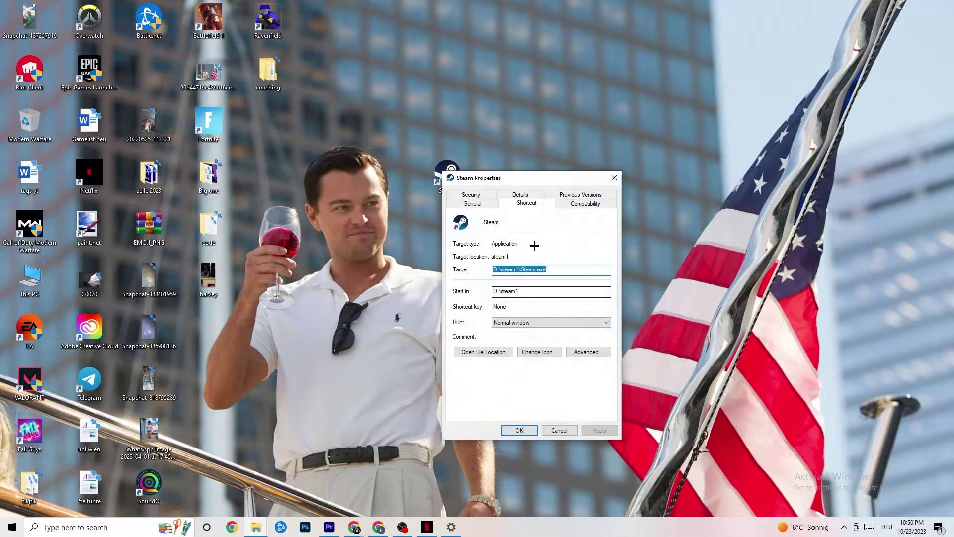
{"action": "left_click_drag", "start_coordinate": [511, 178], "coordinate": [474, 101]}
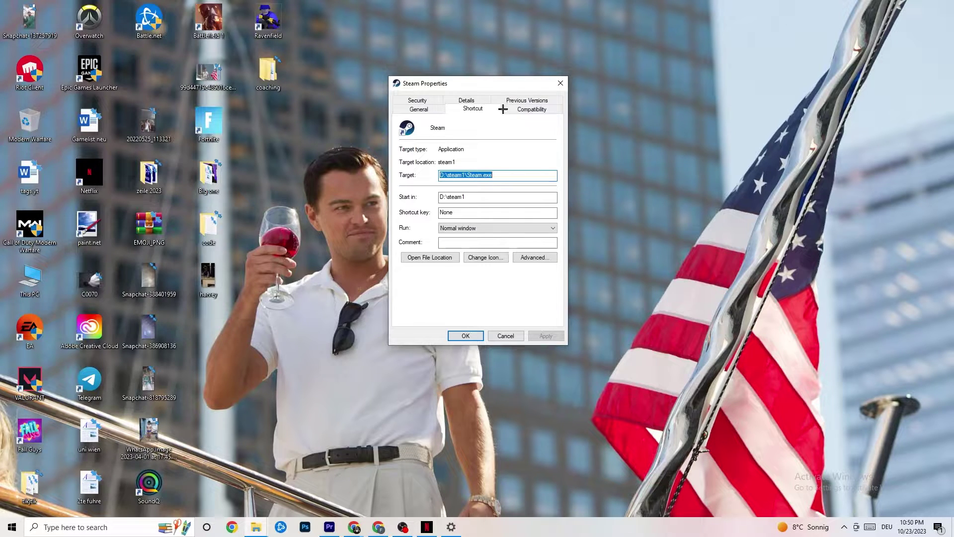
{"action": "left_click", "coordinate": [527, 109]}
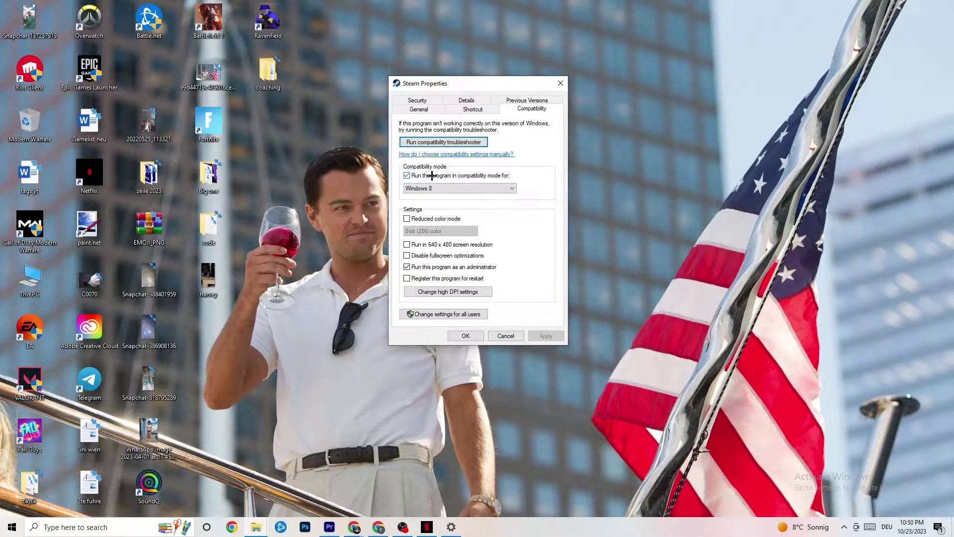
{"action": "left_click", "coordinate": [482, 186]}
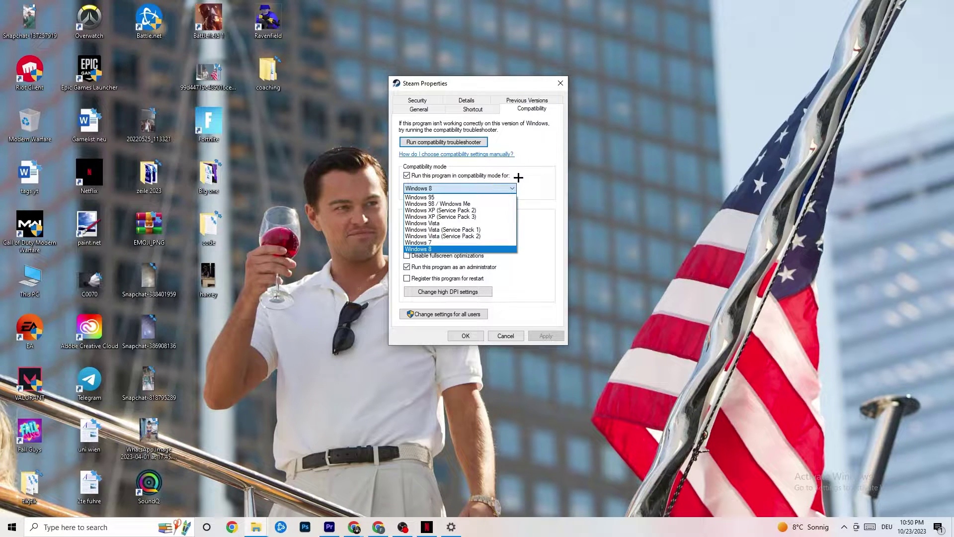
{"action": "left_click", "coordinate": [537, 204]}
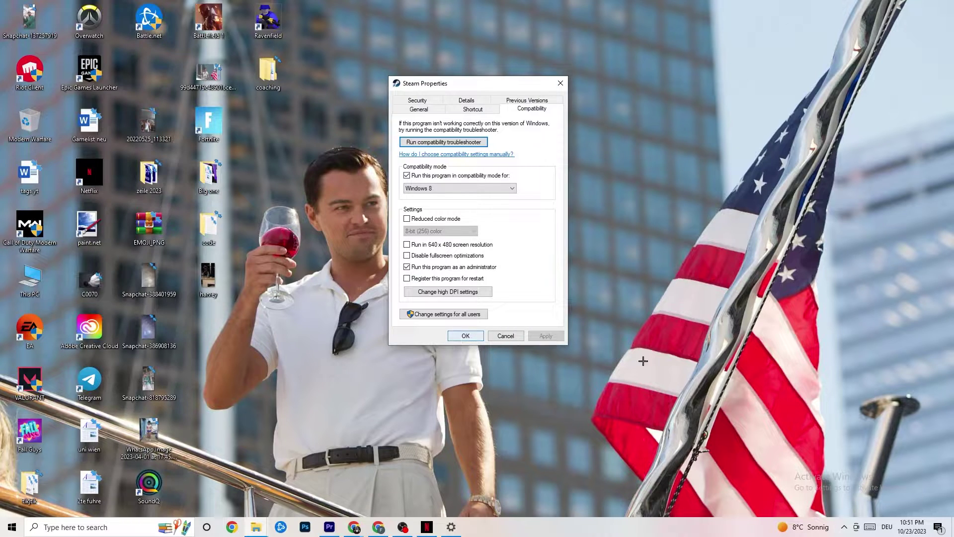
{"action": "left_click", "coordinate": [467, 336]}
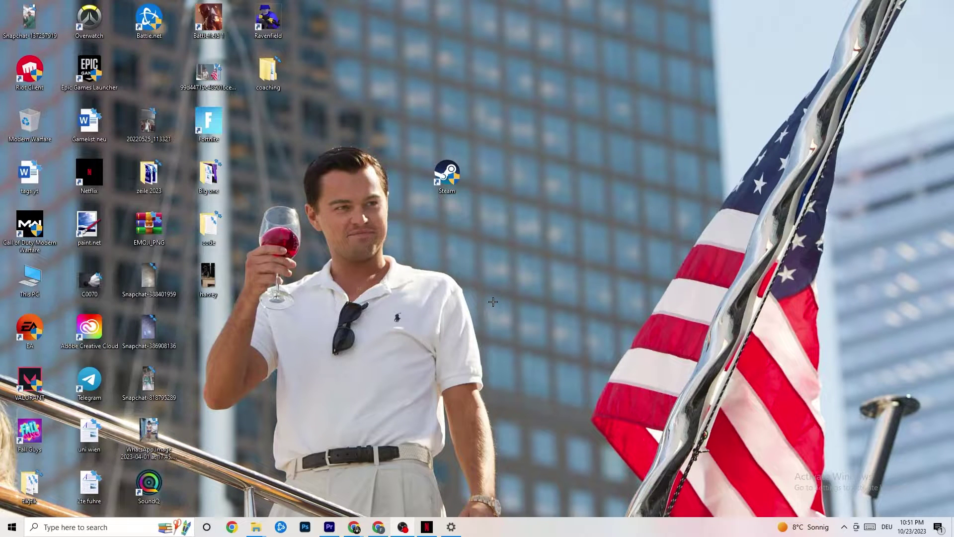
{"action": "right_click", "coordinate": [430, 178]}
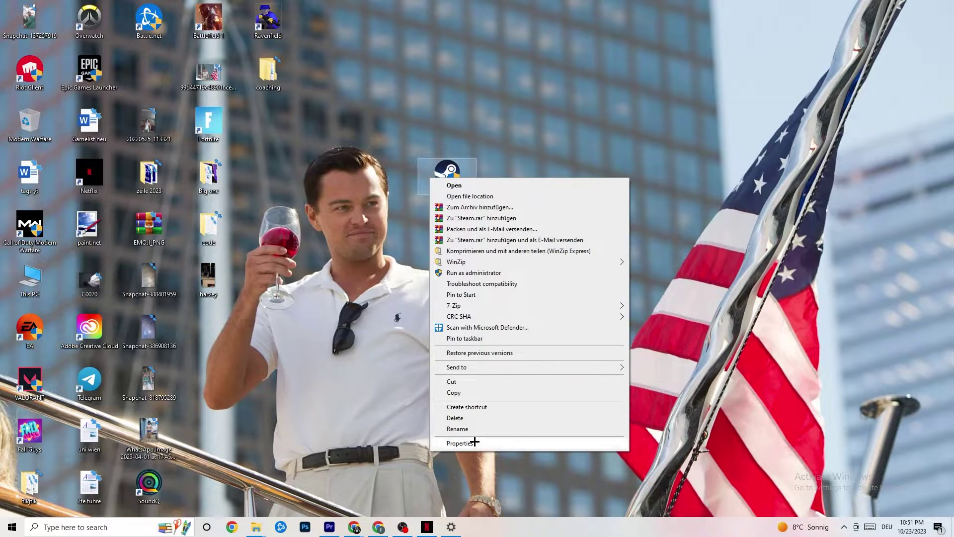
{"action": "left_click", "coordinate": [348, 233]}
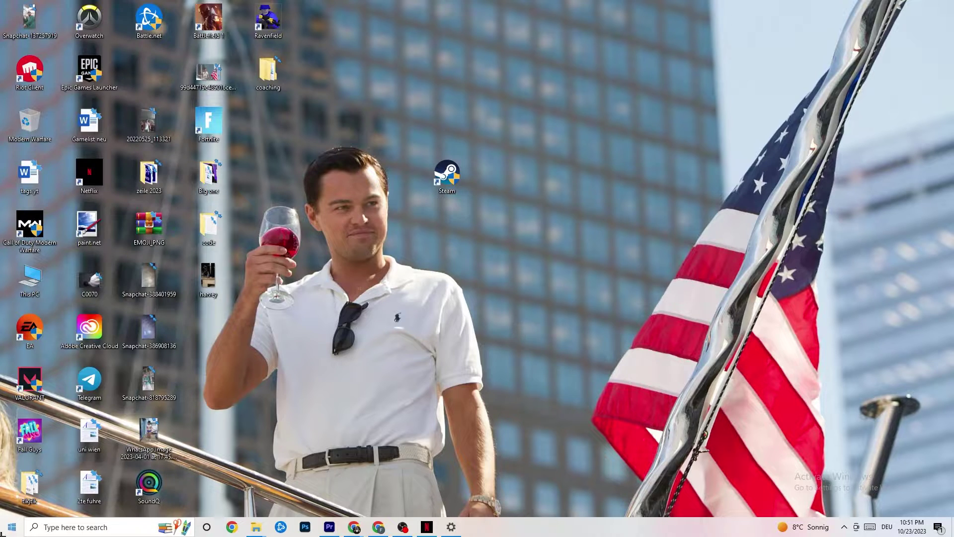
Step: Examine the scale and layout options in the system's Display settings
{"action": "left_click", "coordinate": [12, 527]}
{"action": "left_click", "coordinate": [12, 481]}
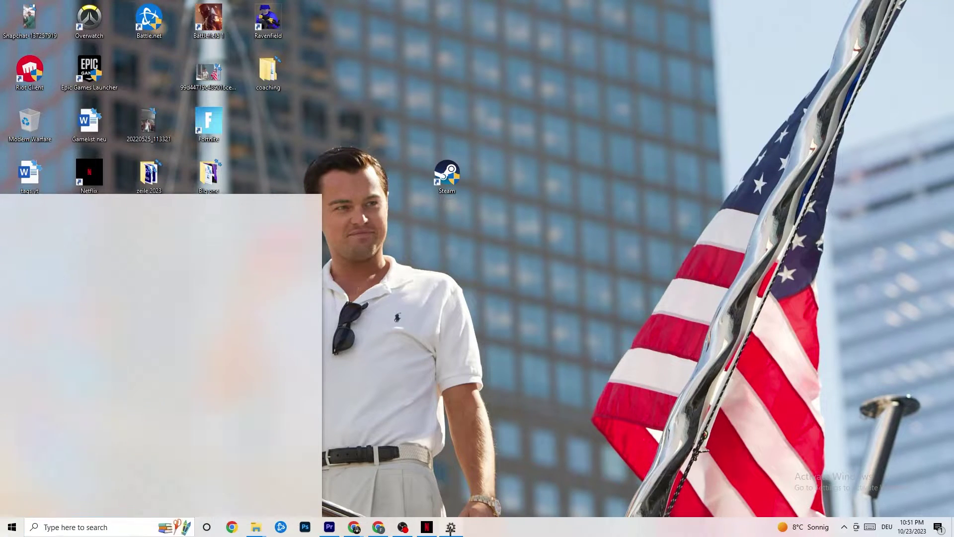
{"action": "left_click", "coordinate": [2, 11]}
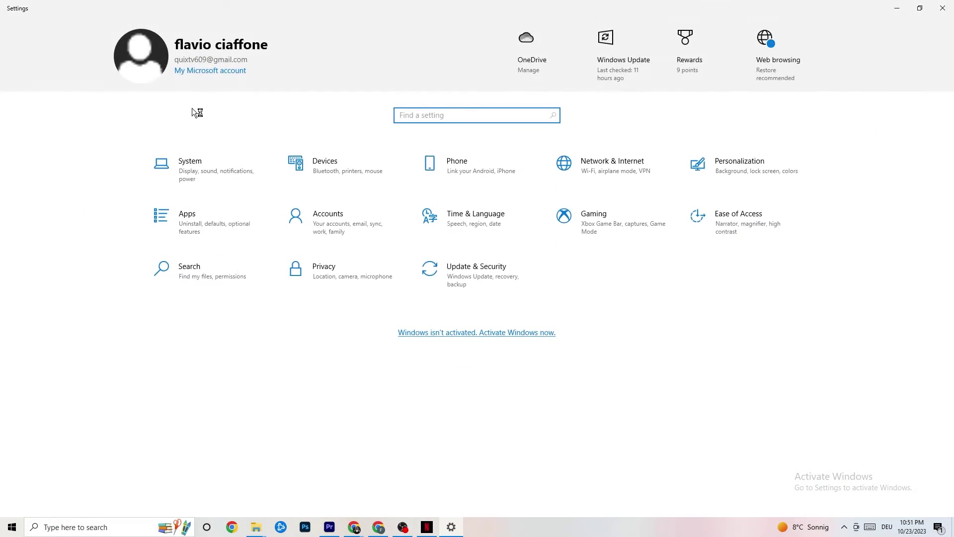
{"action": "left_click", "coordinate": [228, 183]}
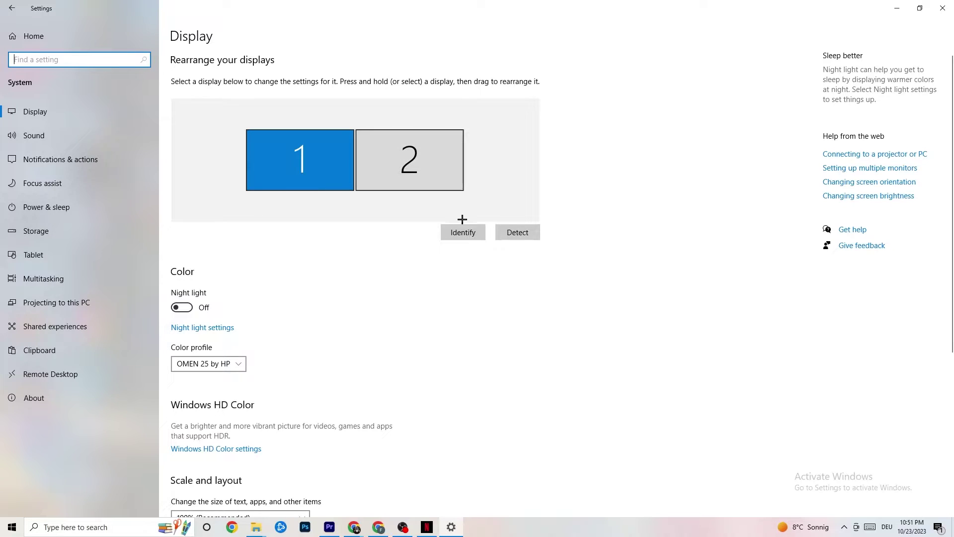
{"action": "scroll", "coordinate": [276, 173], "scroll_direction": "down", "scroll_amount": 4}
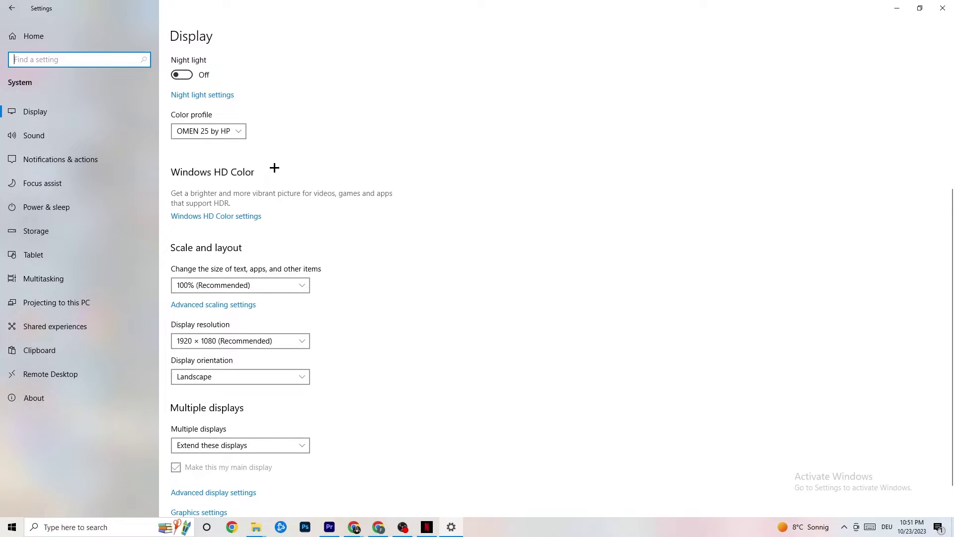
{"action": "left_click", "coordinate": [332, 258]}
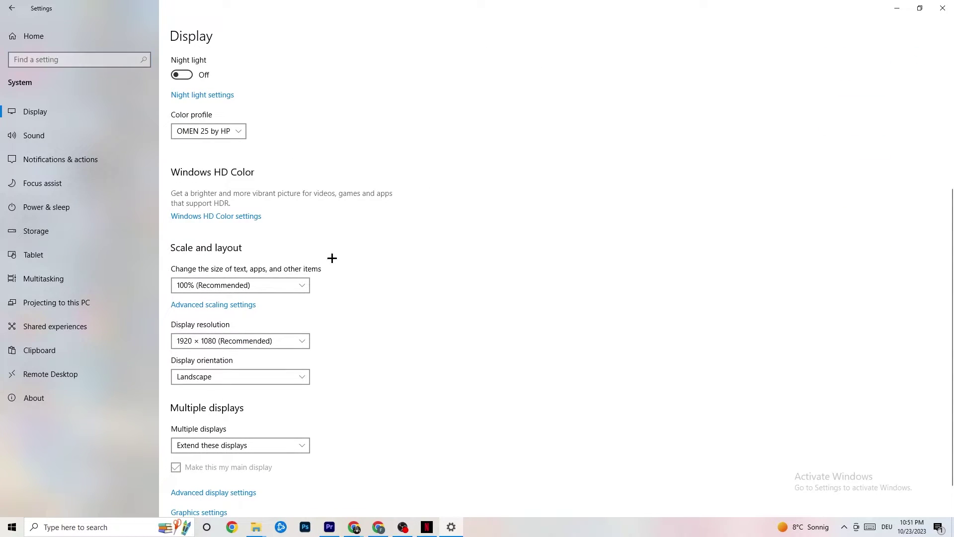
{"action": "left_click", "coordinate": [277, 280]}
{"action": "left_click", "coordinate": [432, 242]}
Step: Check the available power plans through the additional power settings of Power & sleep, and close Power Options
{"action": "left_click", "coordinate": [64, 205]}
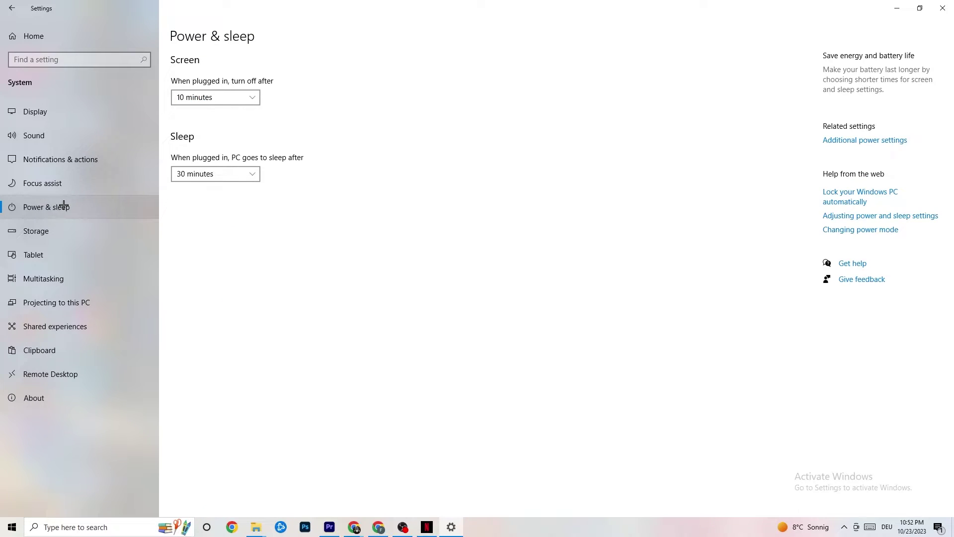
{"action": "left_click", "coordinate": [873, 141]}
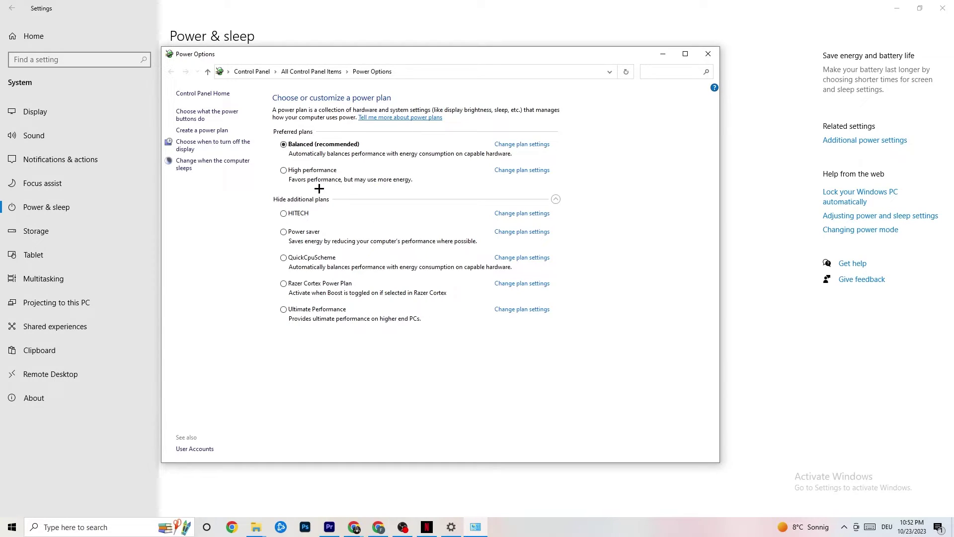
{"action": "left_click", "coordinate": [706, 56]}
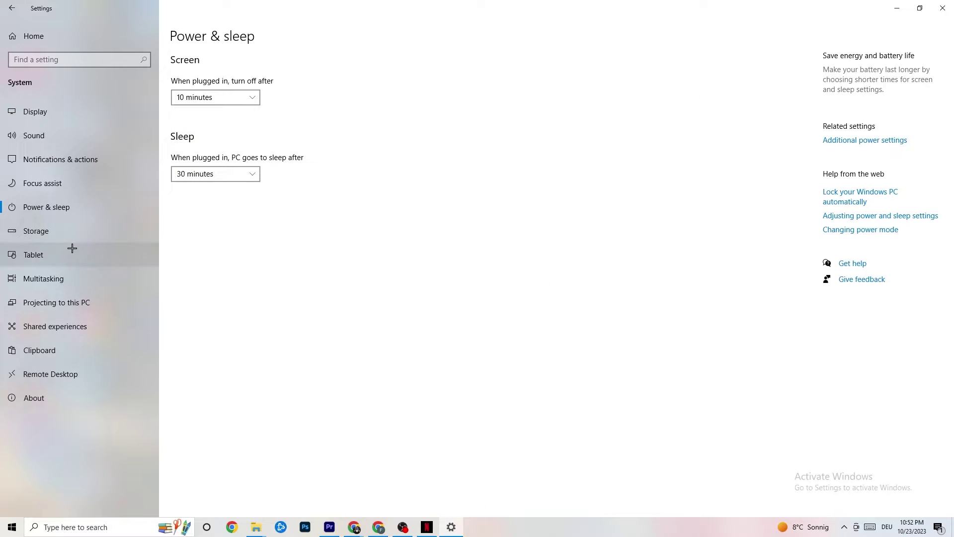
Step: Review the Storage Sense configuration, including its run frequency and recycle bin cleanup period, and return to the Storage page
{"action": "left_click", "coordinate": [55, 232]}
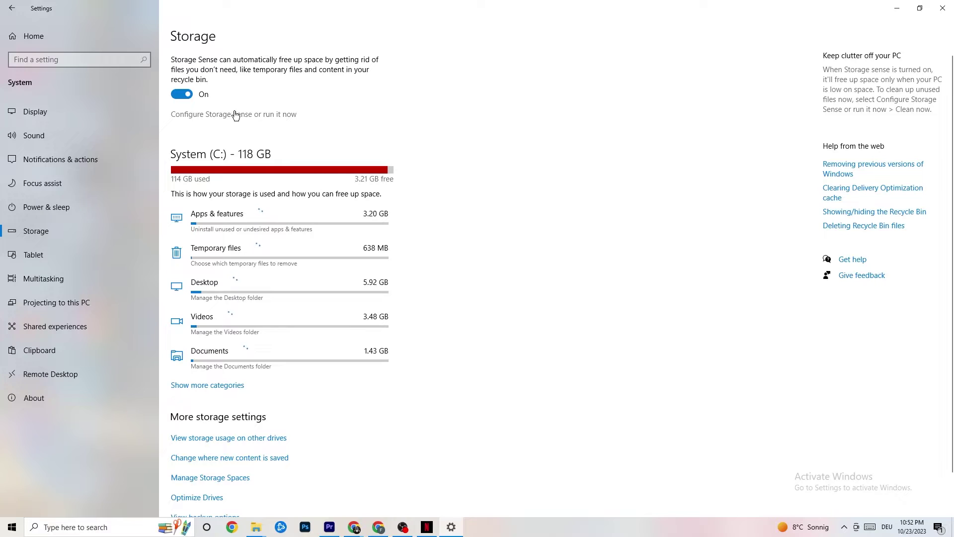
{"action": "left_click", "coordinate": [268, 115]}
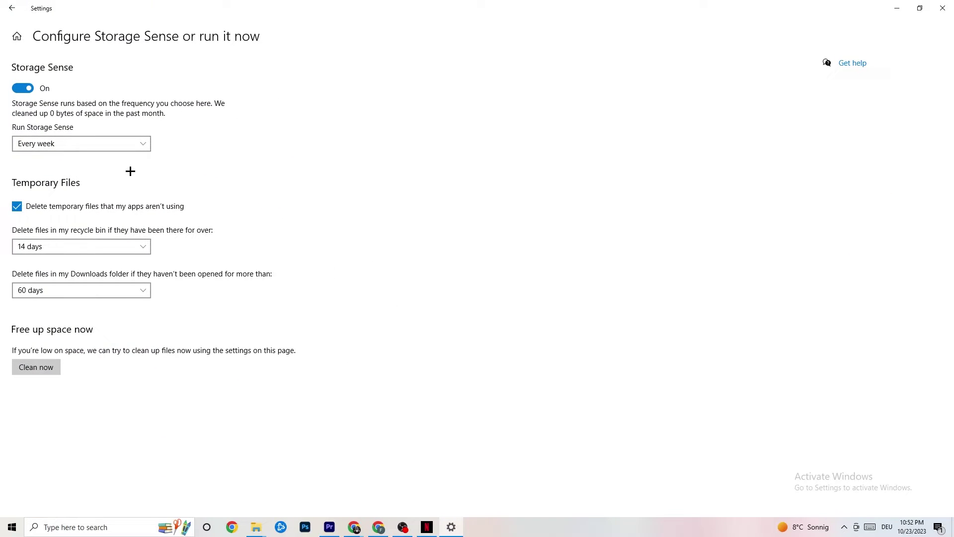
{"action": "left_click", "coordinate": [131, 143]}
{"action": "left_click", "coordinate": [330, 211]}
{"action": "left_click", "coordinate": [77, 143]}
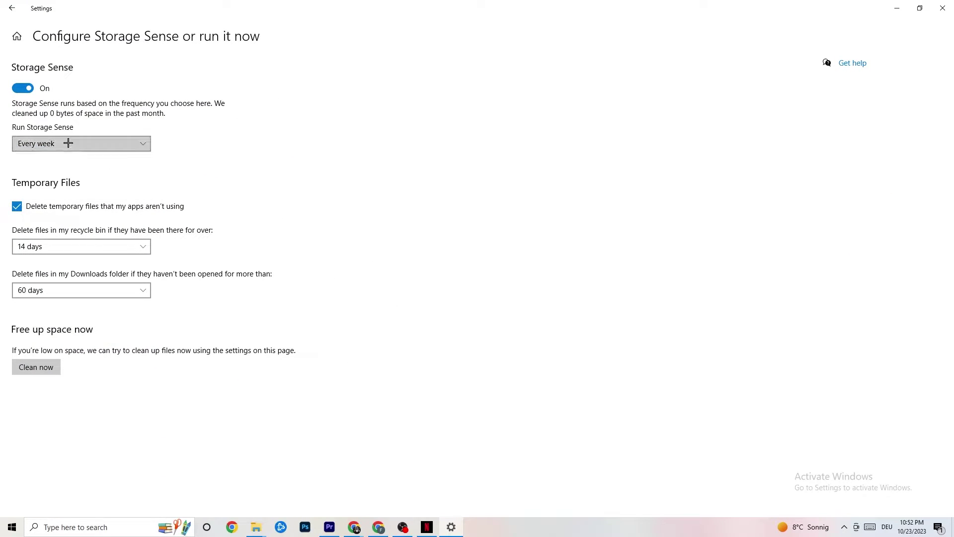
{"action": "left_click", "coordinate": [364, 83]}
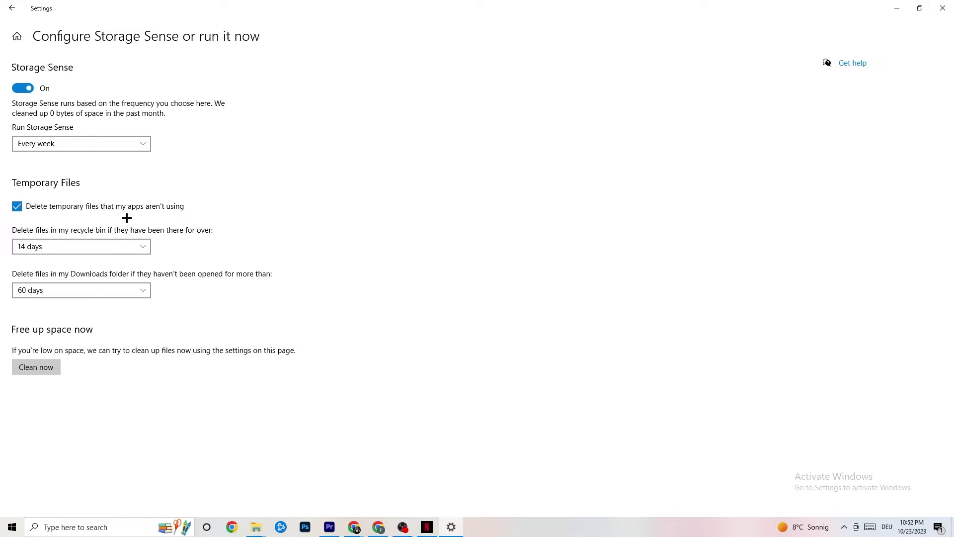
{"action": "left_click", "coordinate": [129, 239]}
{"action": "left_click", "coordinate": [385, 213]}
{"action": "left_click", "coordinate": [11, 8]}
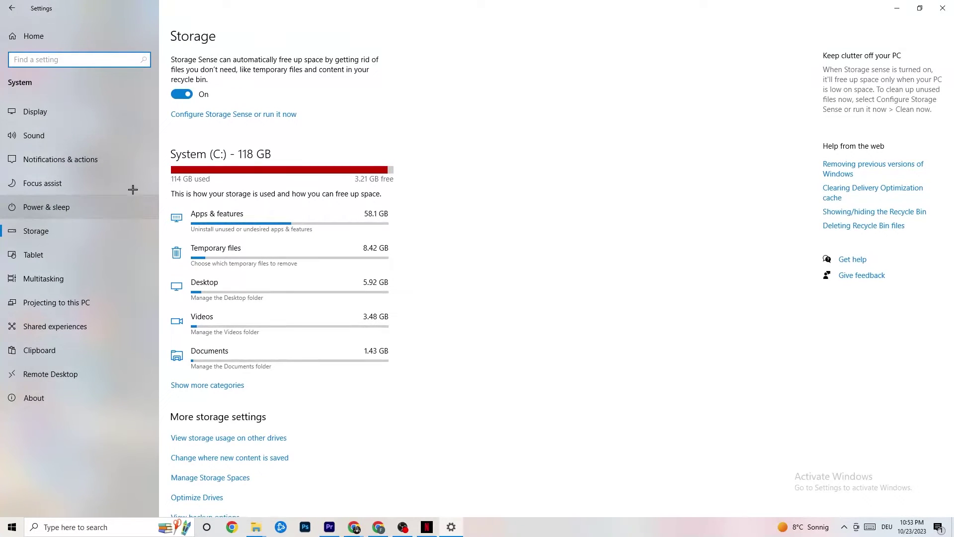
Step: Review the Captures and Game Mode pages in the Gaming settings
{"action": "left_click", "coordinate": [11, 8]}
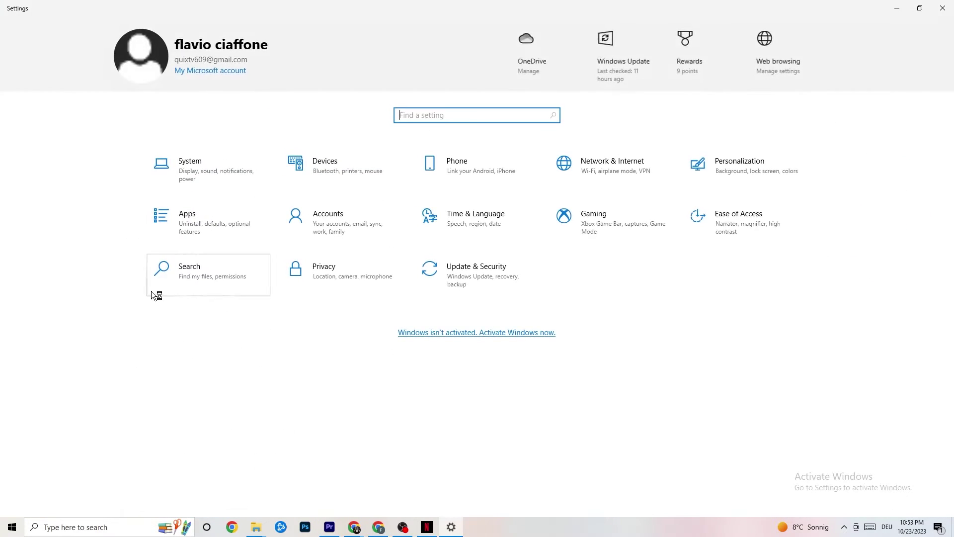
{"action": "left_click", "coordinate": [613, 227]}
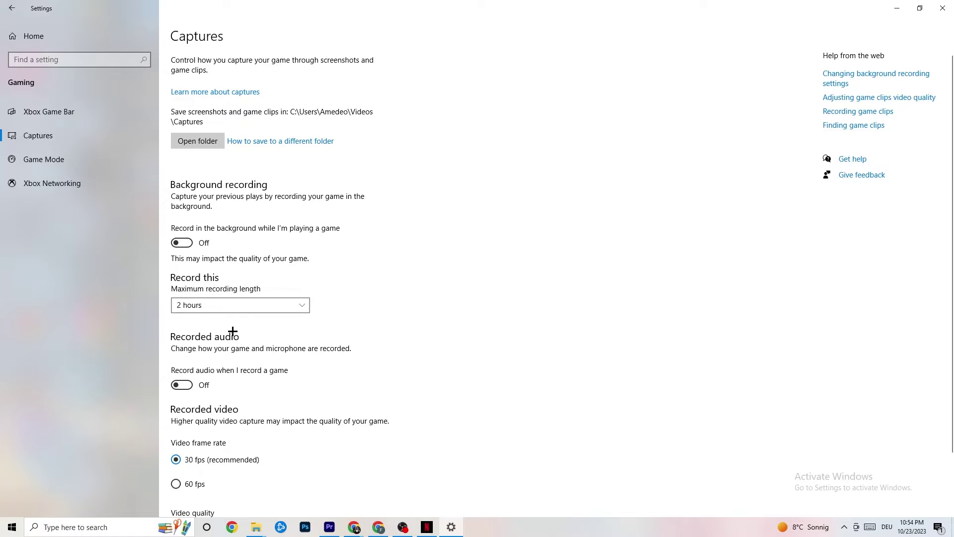
{"action": "left_click", "coordinate": [52, 159]}
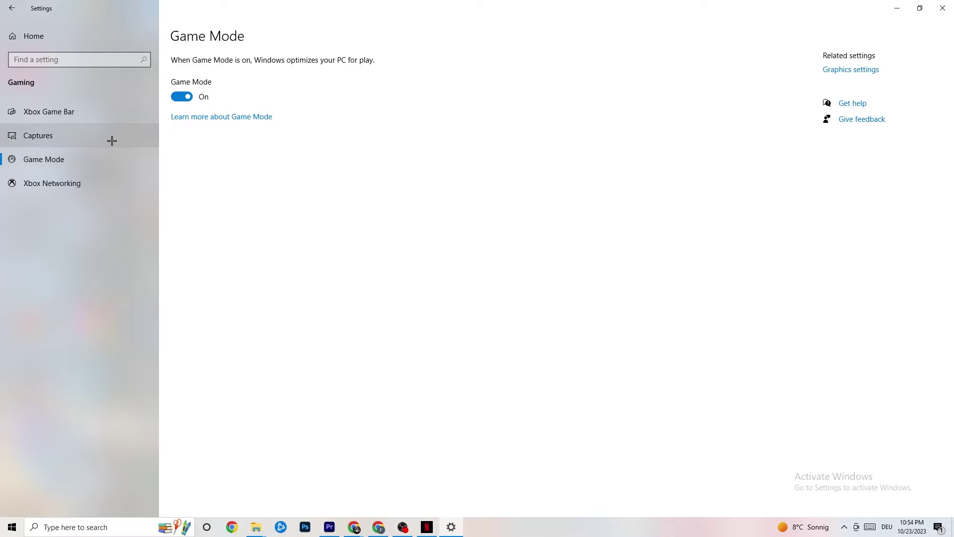
Step: Close the Settings window and open Task Manager
{"action": "left_click", "coordinate": [941, 7]}
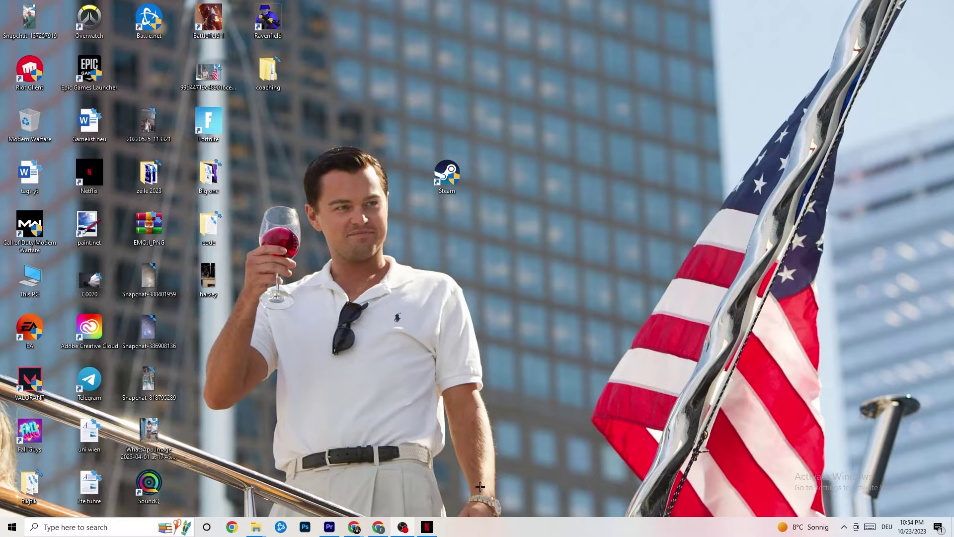
{"action": "right_click", "coordinate": [488, 533]}
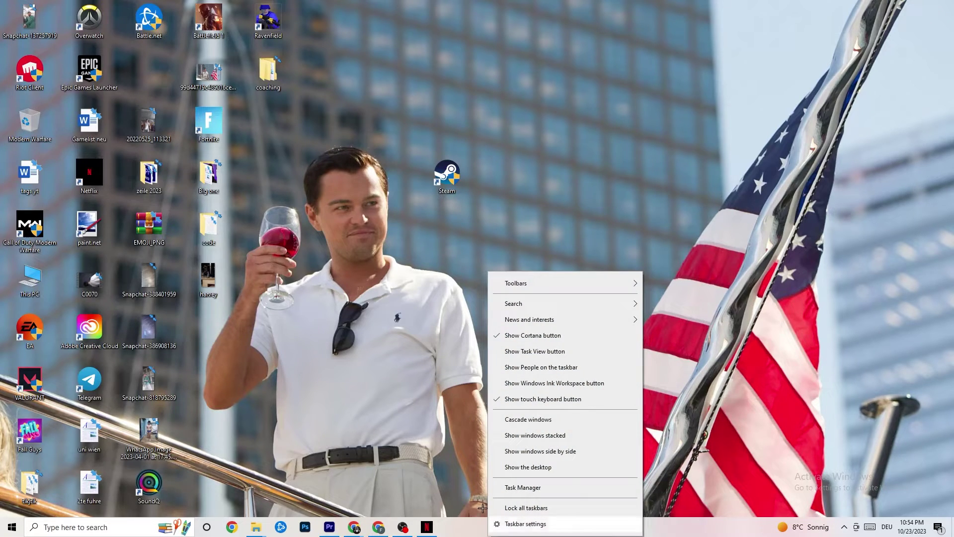
{"action": "left_click", "coordinate": [517, 489]}
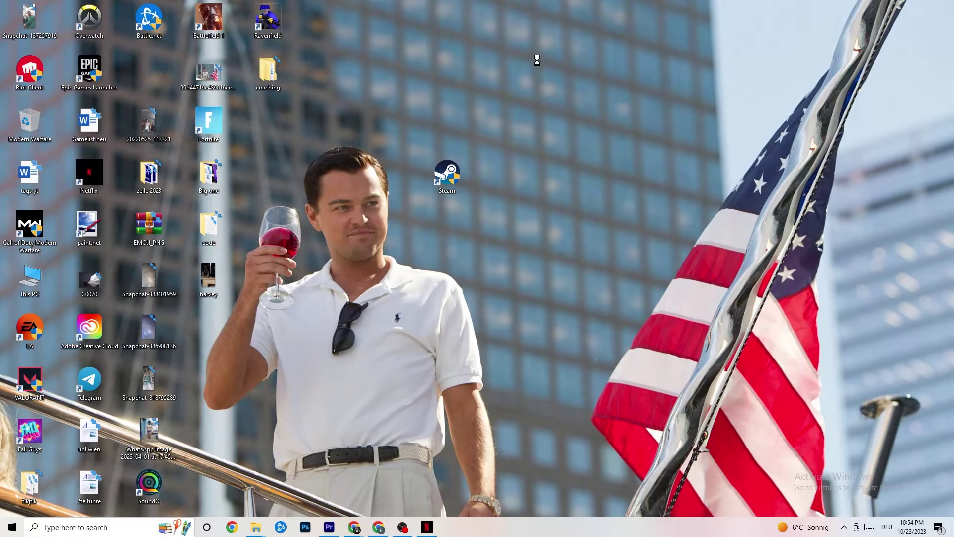
{"action": "left_click", "coordinate": [545, 31]}
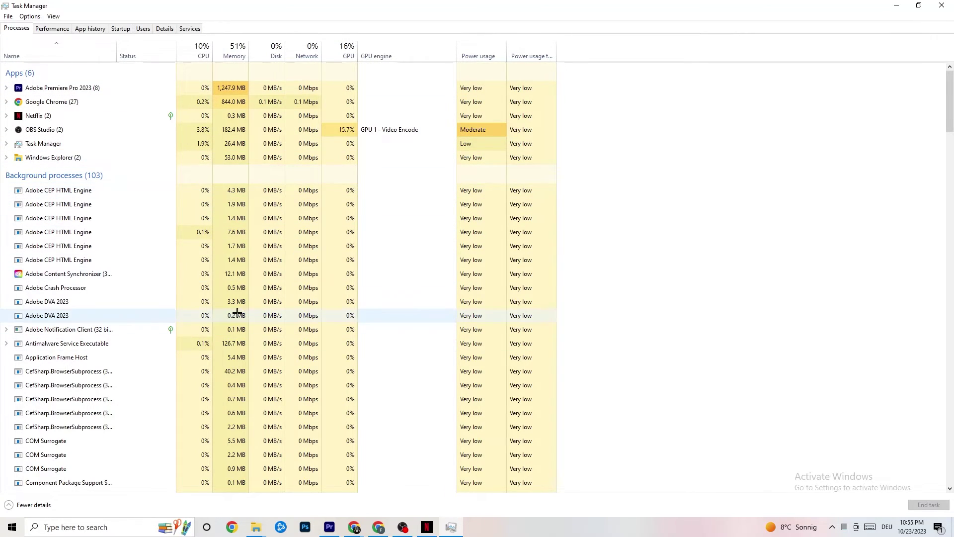
Step: Look through the running apps and background processes, and check the actions available for the Netflix app without applying any
{"action": "scroll", "coordinate": [238, 315], "scroll_direction": "down", "scroll_amount": 8}
{"action": "scroll", "coordinate": [185, 334], "scroll_direction": "up", "scroll_amount": 8}
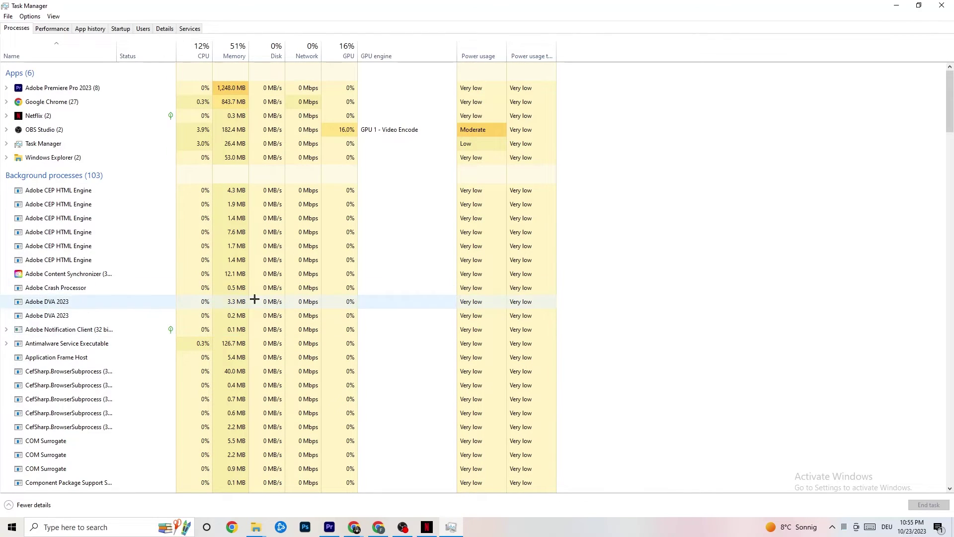
{"action": "right_click", "coordinate": [62, 115]}
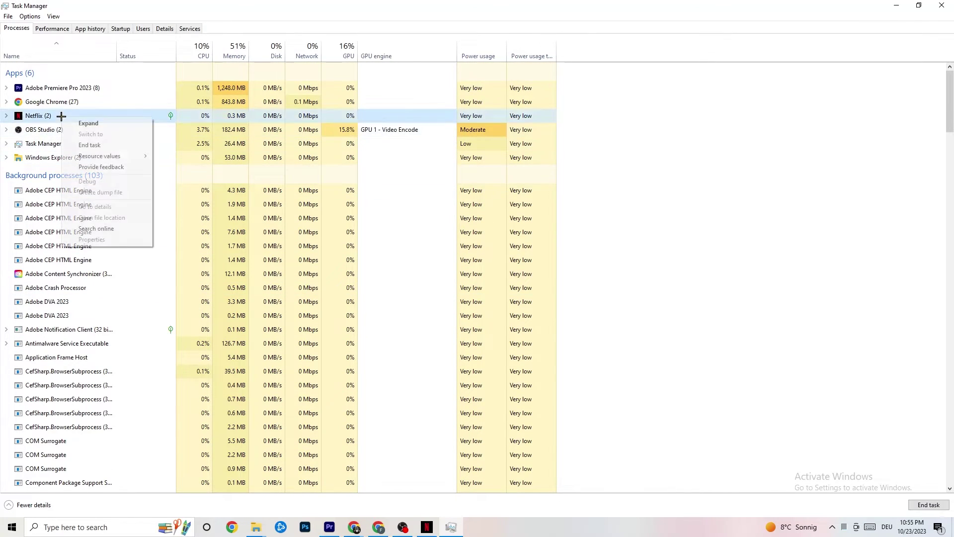
{"action": "left_click", "coordinate": [626, 304]}
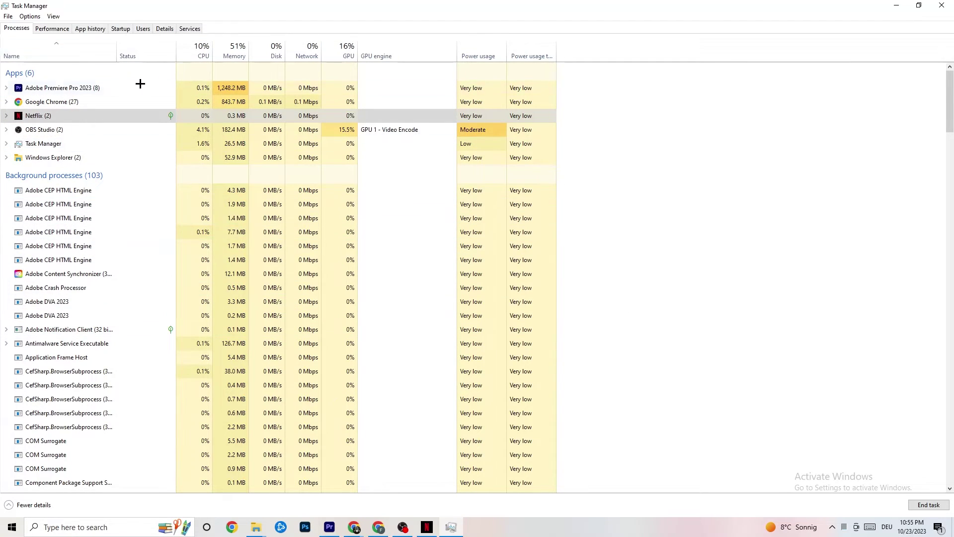
Step: Check the Set priority option for the Adobe Premiere Pro process in Task Manager's detailed process list
{"action": "left_click", "coordinate": [160, 29]}
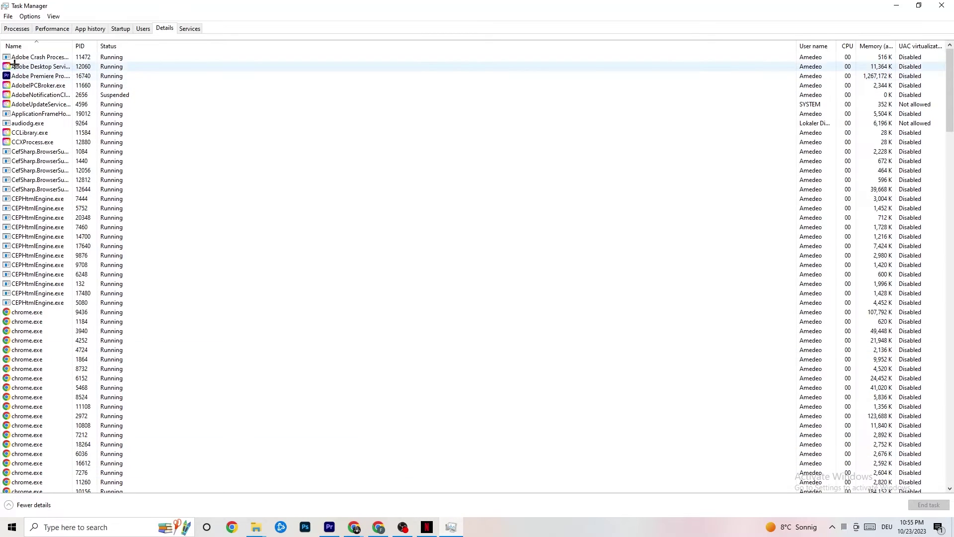
{"action": "right_click", "coordinate": [93, 78]}
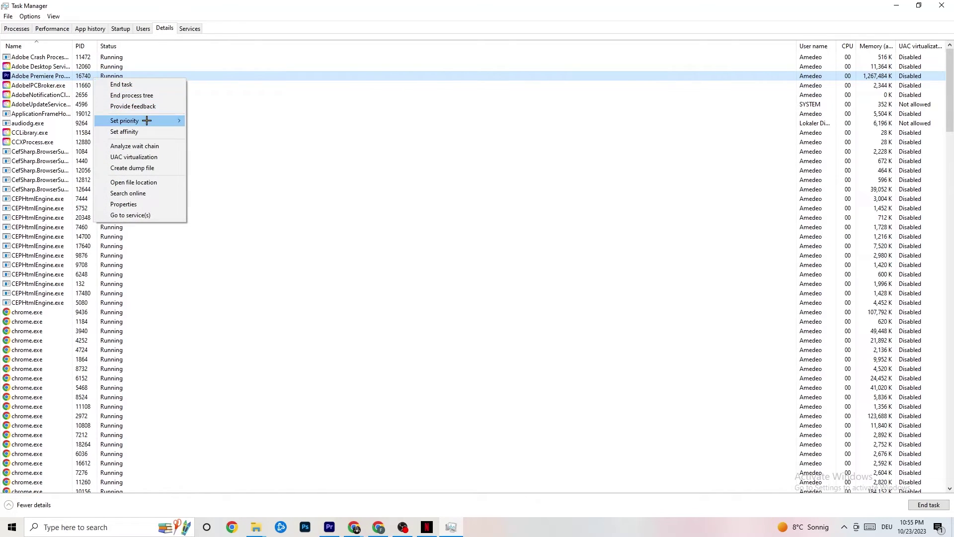
{"action": "mouse_move", "coordinate": [147, 121]}
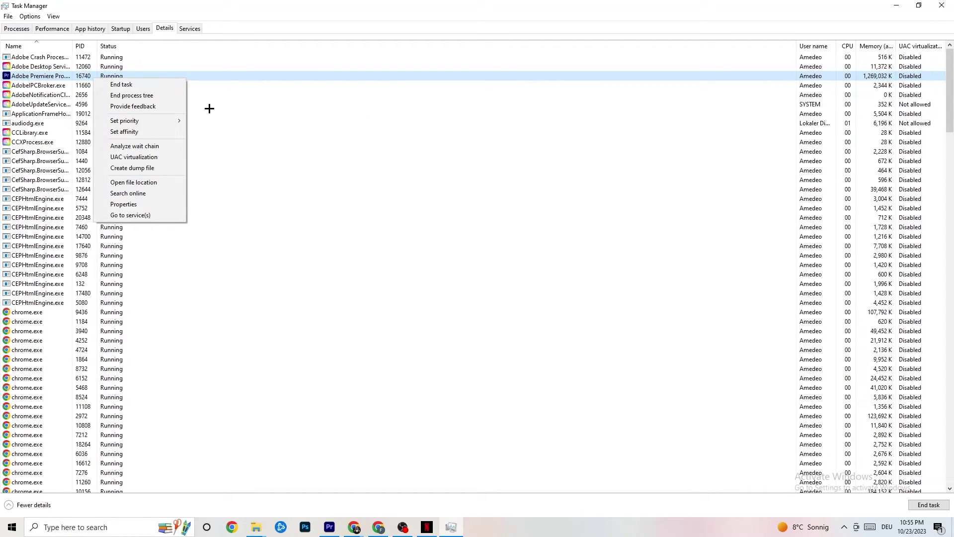
Step: Review the startup programs and the actions available for Google Drive and the Pivot Software entry, and close Task Manager
{"action": "left_click", "coordinate": [120, 28]}
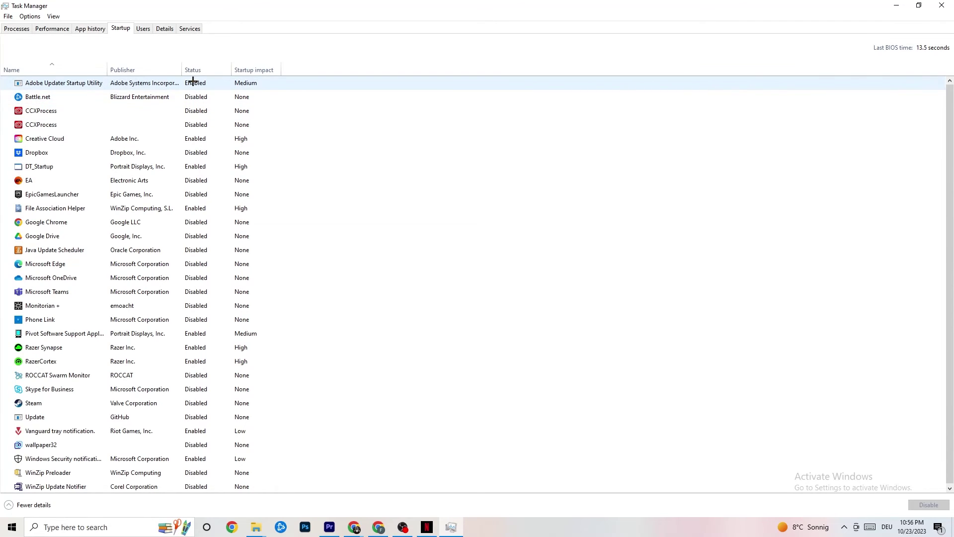
{"action": "right_click", "coordinate": [199, 236]}
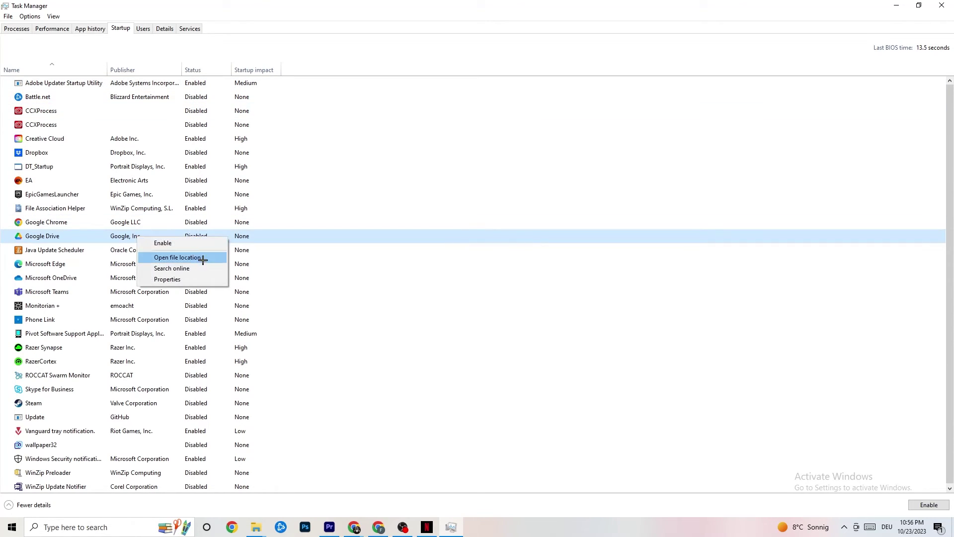
{"action": "right_click", "coordinate": [190, 334]}
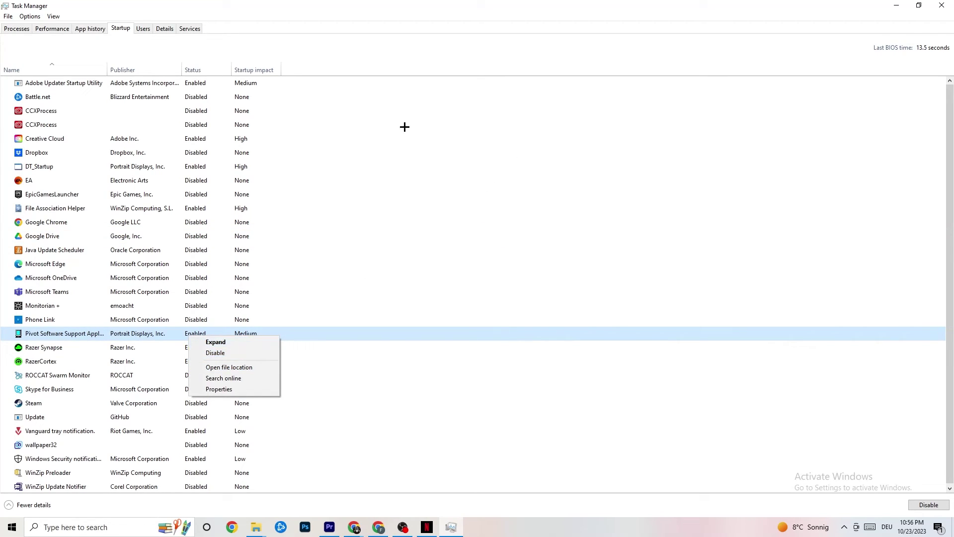
{"action": "left_click", "coordinate": [387, 15]}
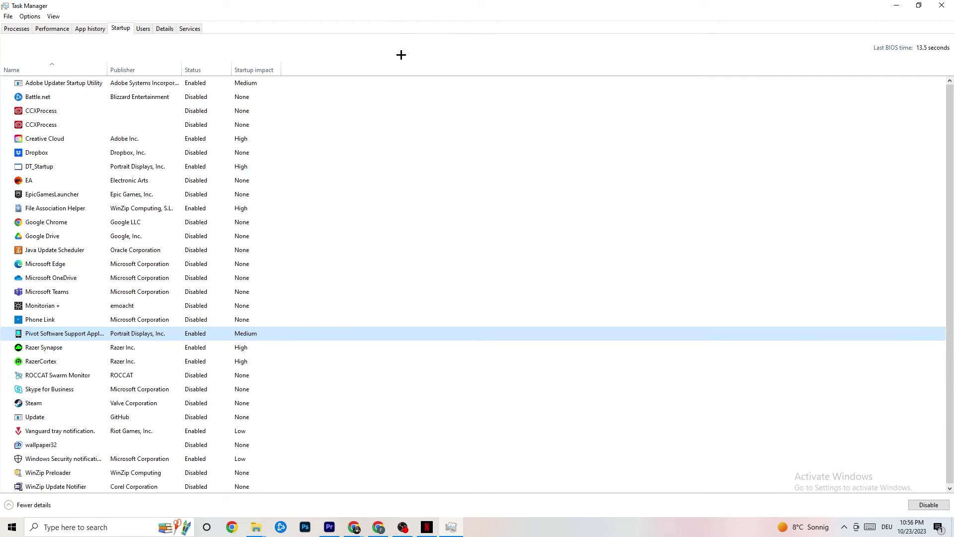
{"action": "left_click", "coordinate": [941, 5]}
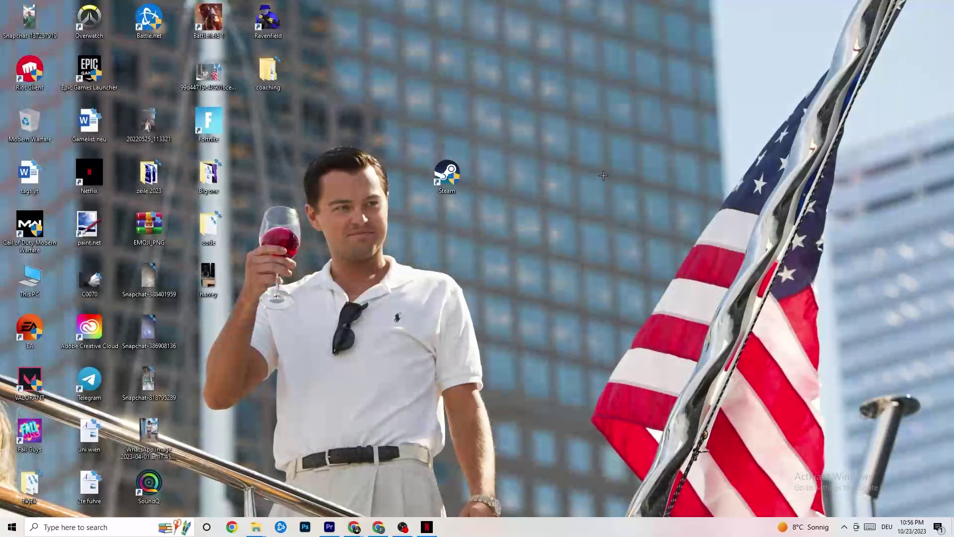